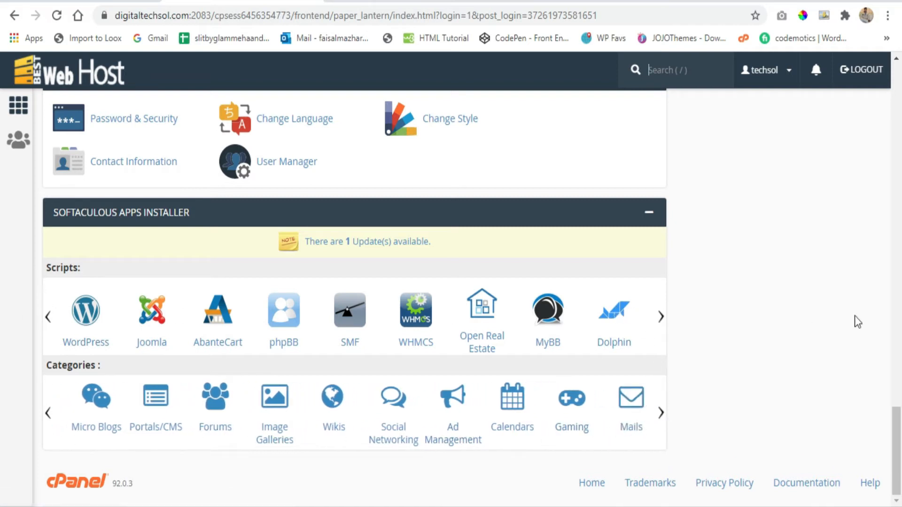
- Browse the Softaculous script list and open the WordPress application page
click(660, 317)
click(661, 319)
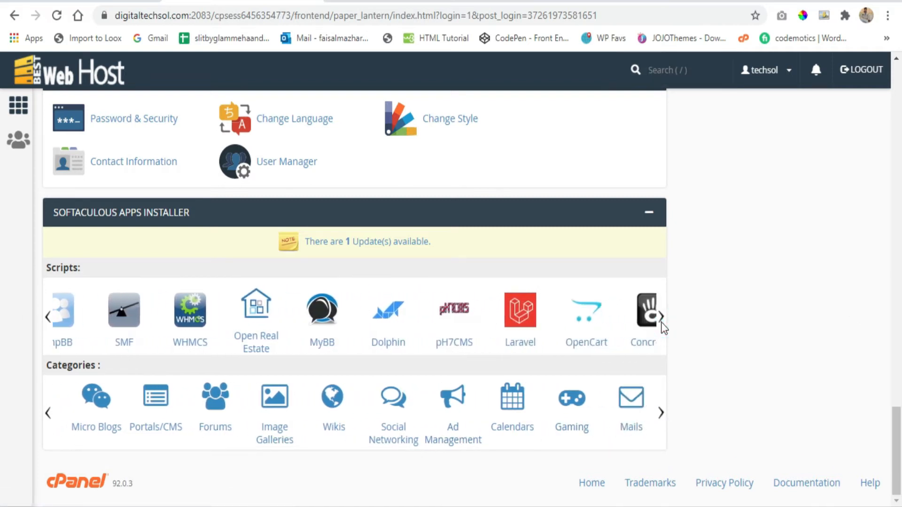
click(50, 319)
click(49, 318)
click(49, 318)
click(84, 322)
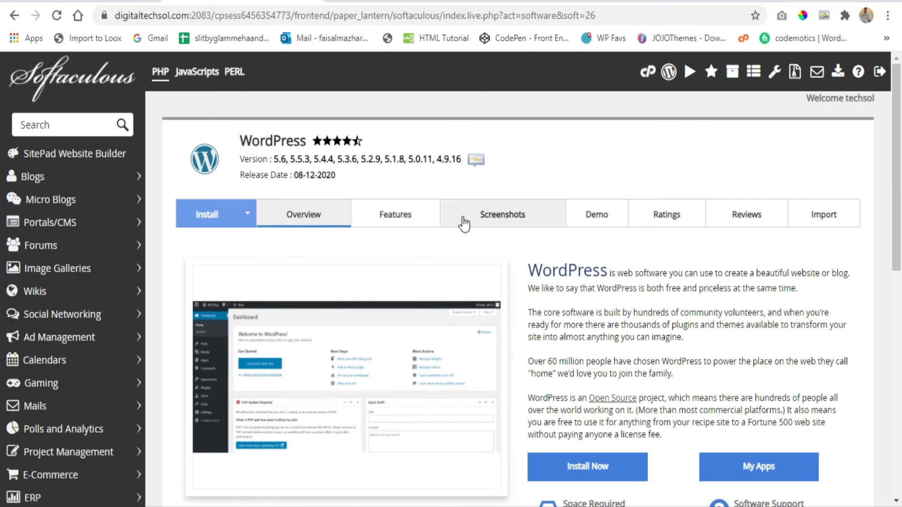
scroll(474, 215, down, 3)
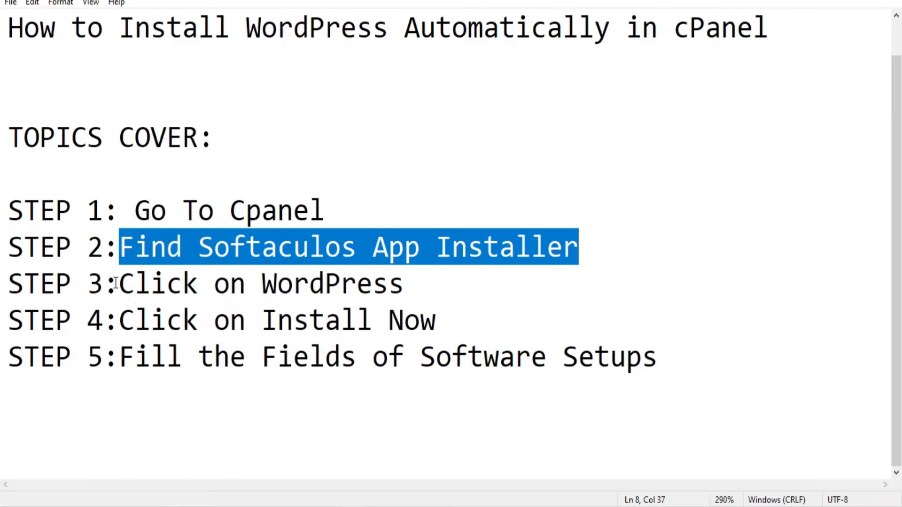
- Switch to the text notes and highlight the steps "Click on WordPress" and "Click on Install Now"
click(116, 283)
drag(121, 284, 404, 283)
click(120, 321)
drag(120, 320, 438, 321)
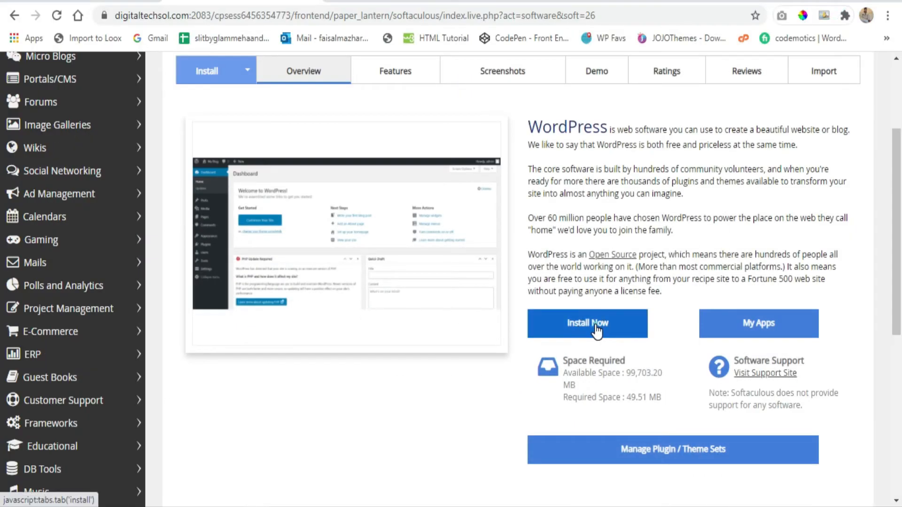
- Start the WordPress installation in Softaculous and choose version 5.6
click(595, 324)
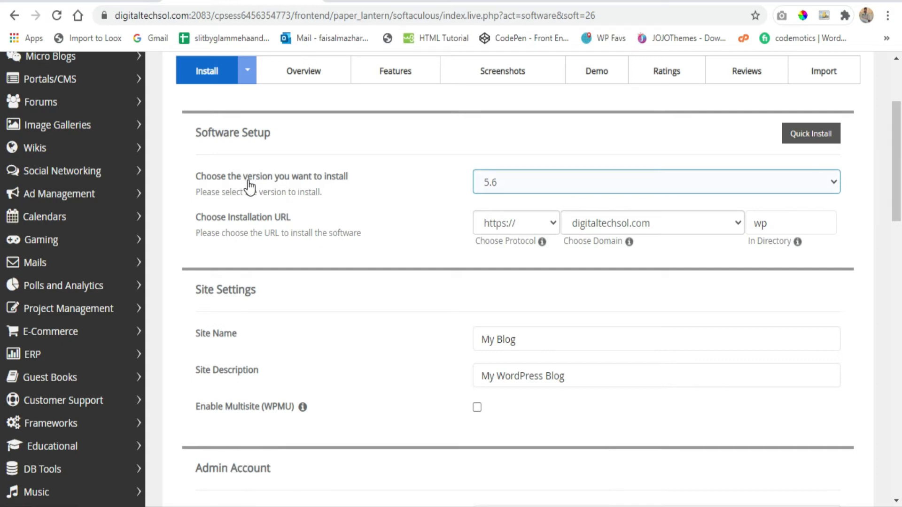
click(507, 188)
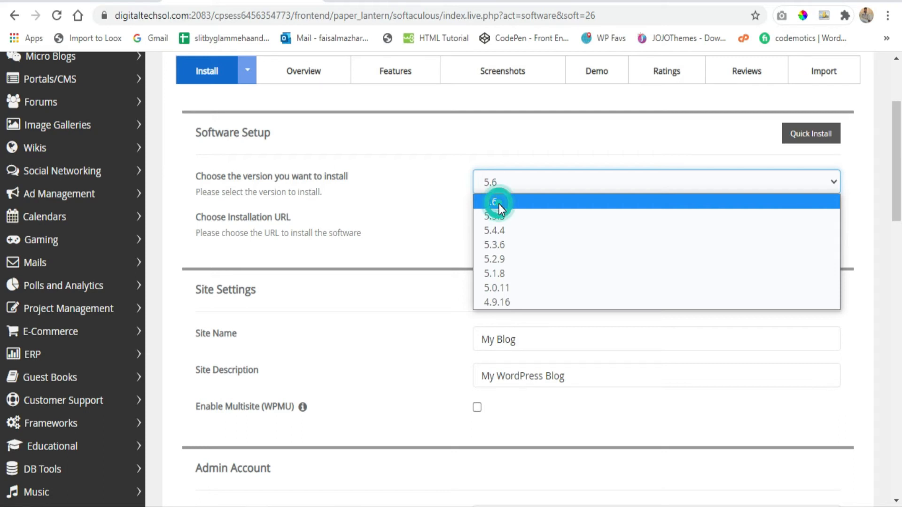
click(499, 204)
drag(196, 218, 285, 224)
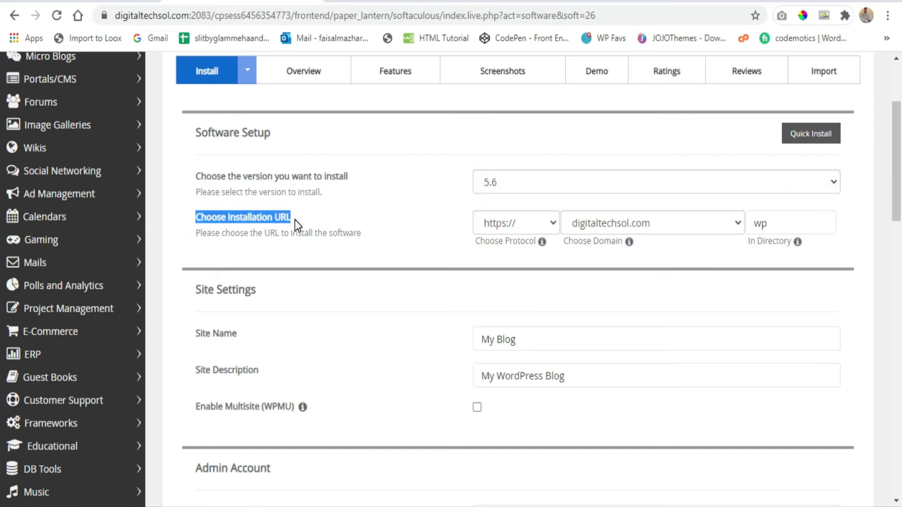
click(357, 220)
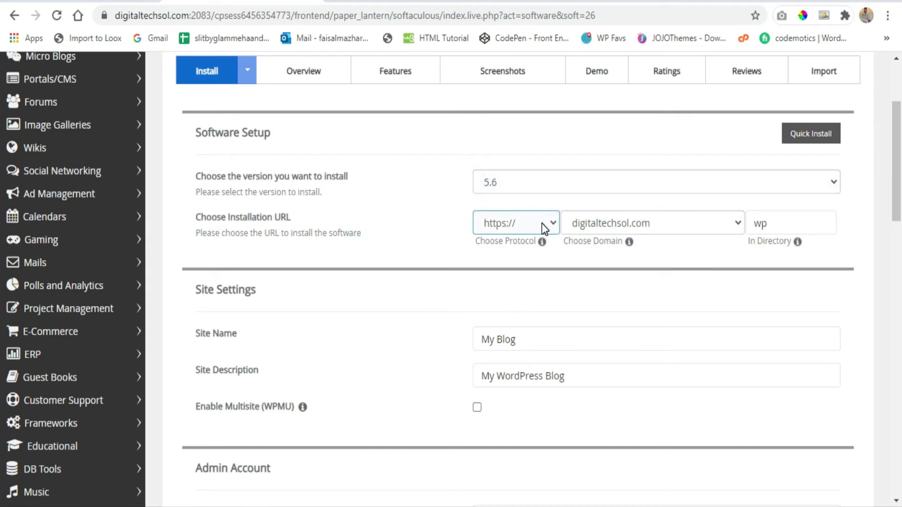
click(543, 224)
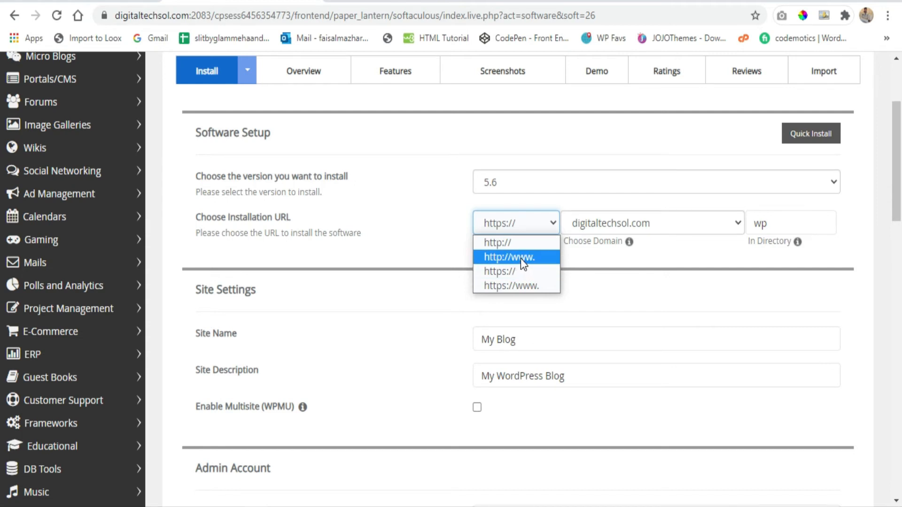
click(507, 285)
click(457, 247)
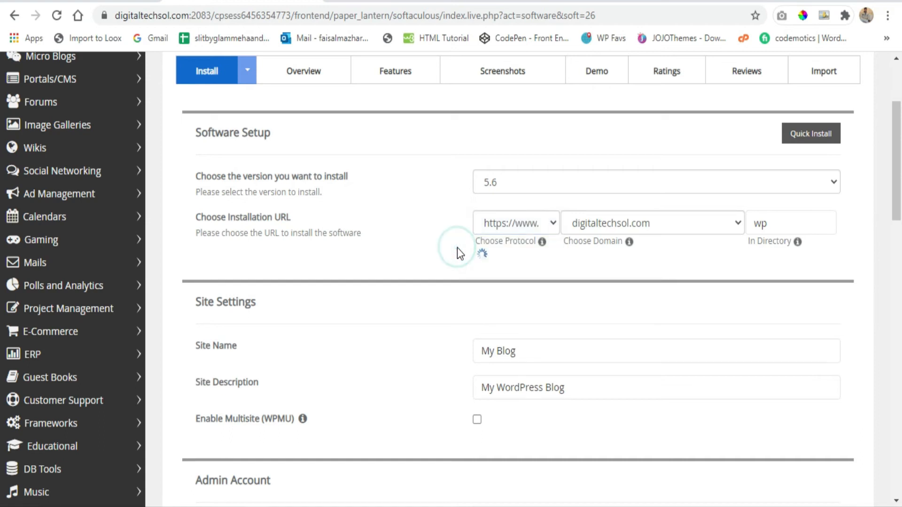
click(628, 226)
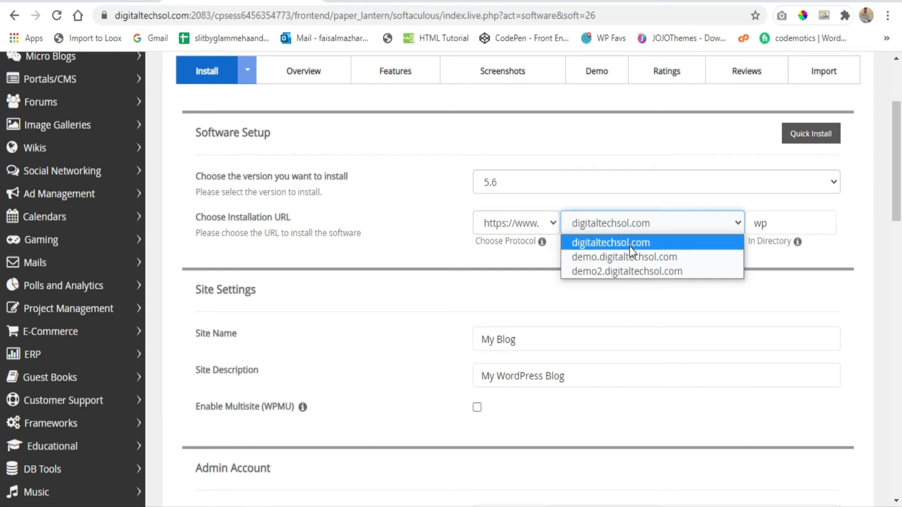
click(636, 272)
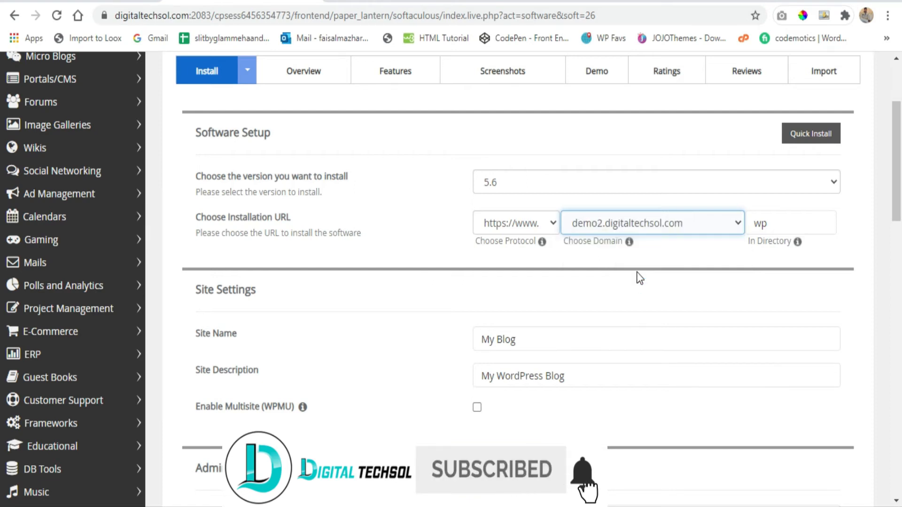
click(682, 256)
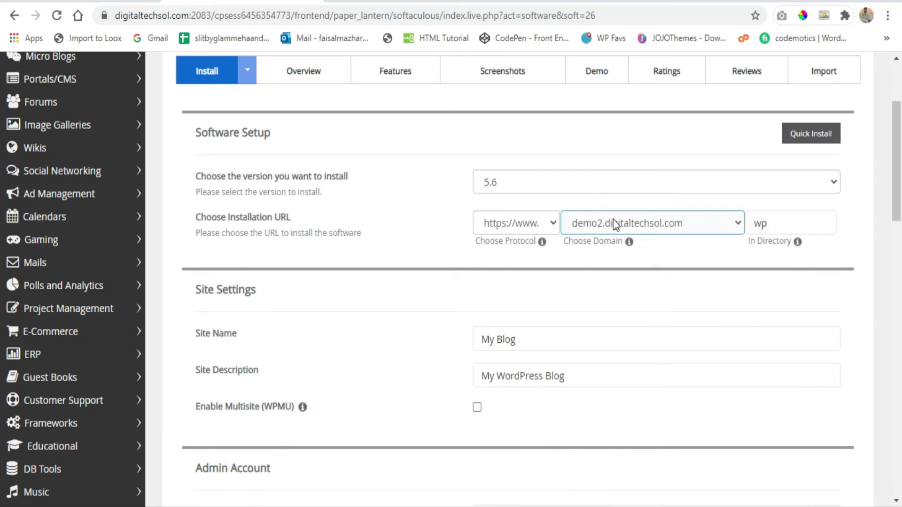
- Clear the installation directory so the In Directory value is empty
click(765, 223)
drag(769, 223, 740, 226)
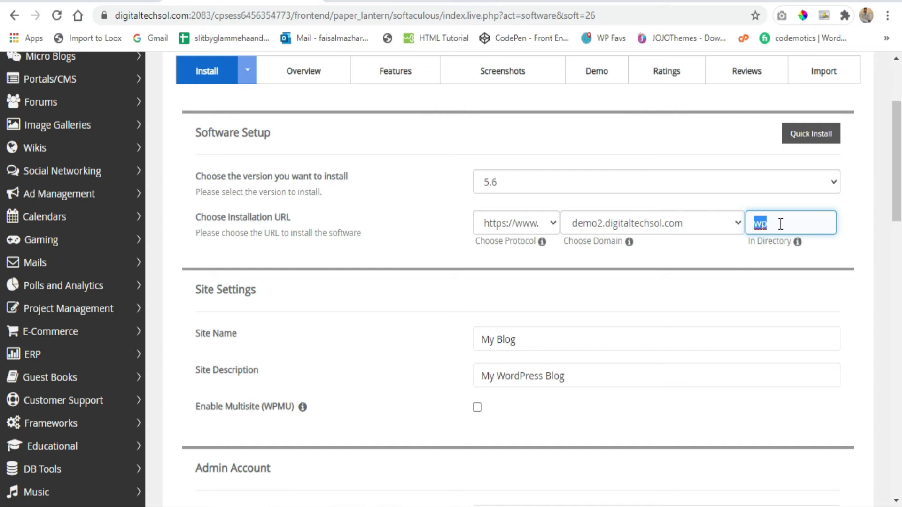
key(BackSpace)
click(433, 234)
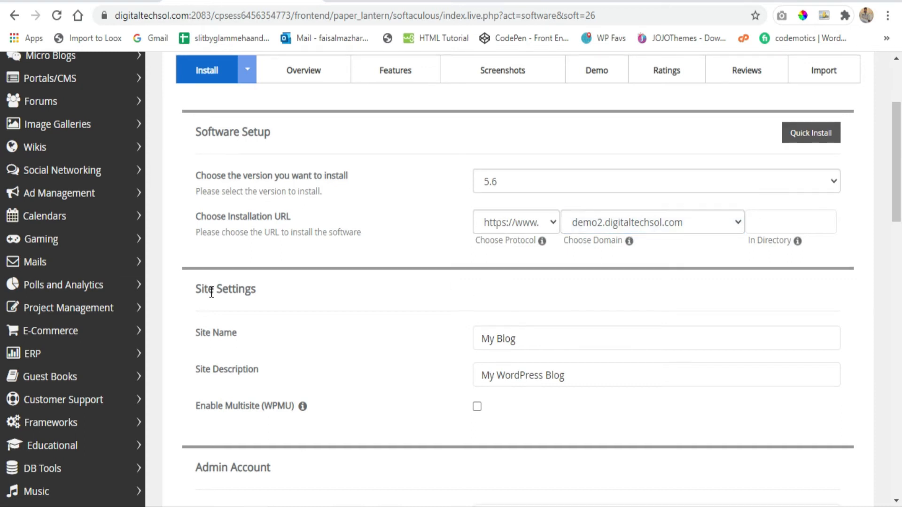
- Review the Site Name, Site Description and Enable Multisite options in the site settings
scroll(211, 293, down, 1)
click(539, 272)
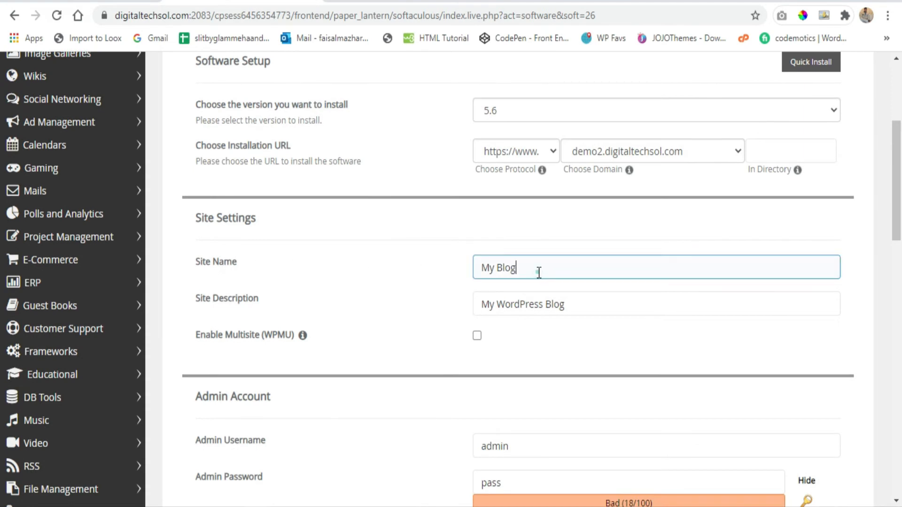
drag(539, 272, 475, 272)
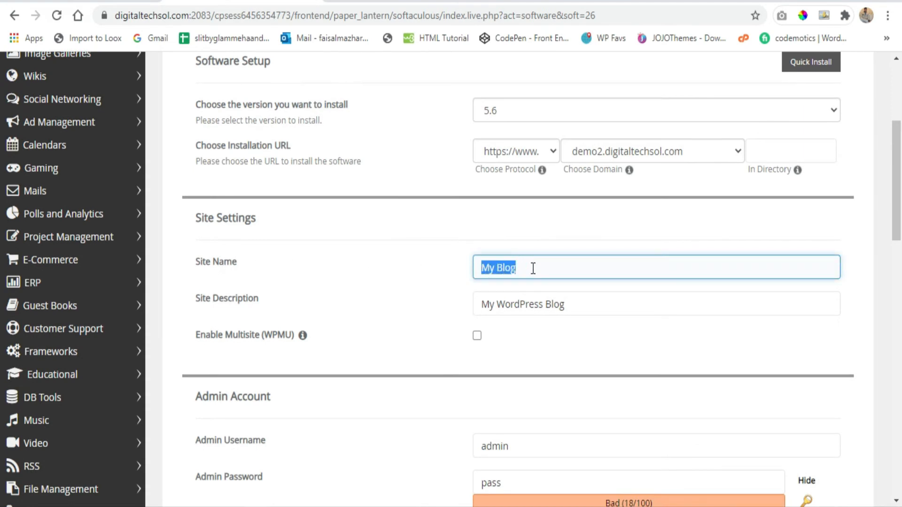
drag(577, 305, 477, 303)
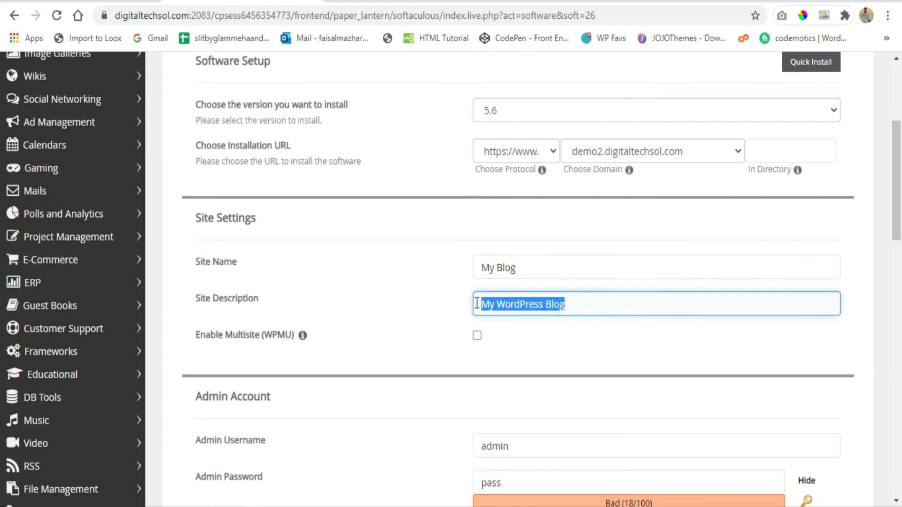
triple_click(525, 266)
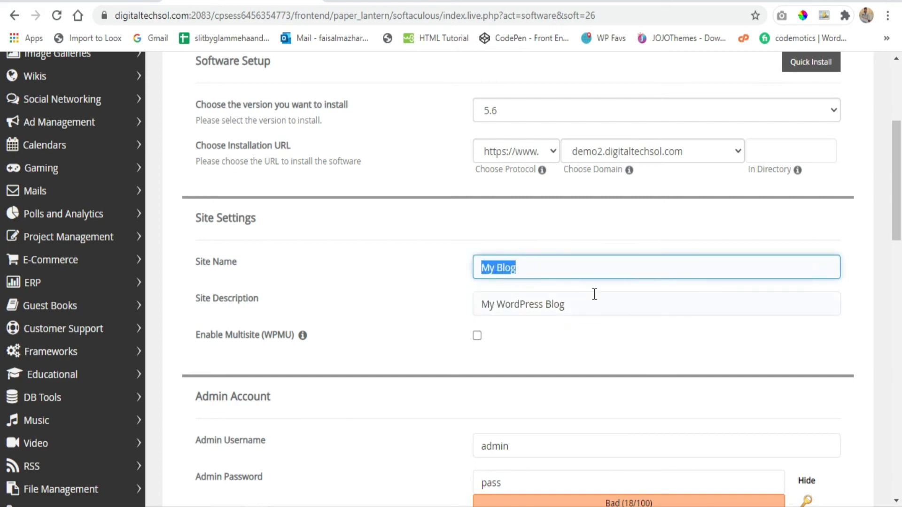
triple_click(579, 303)
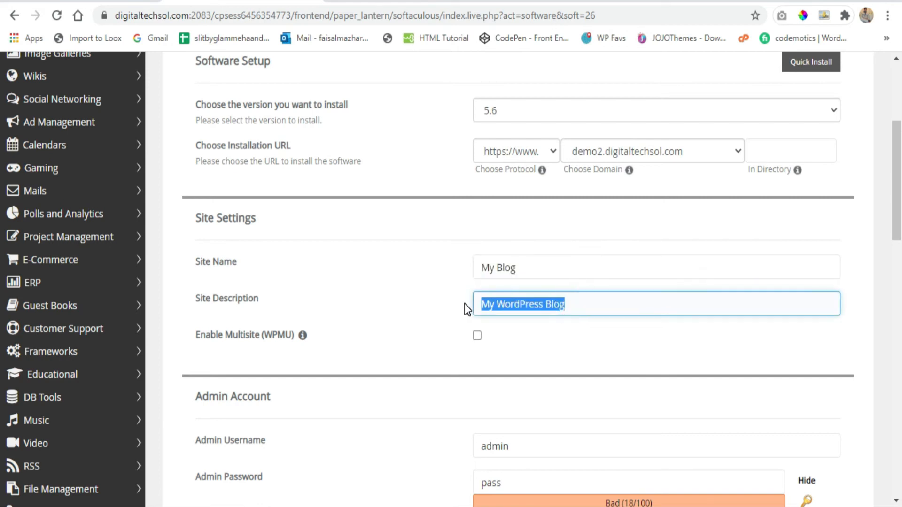
scroll(390, 298, down, 3)
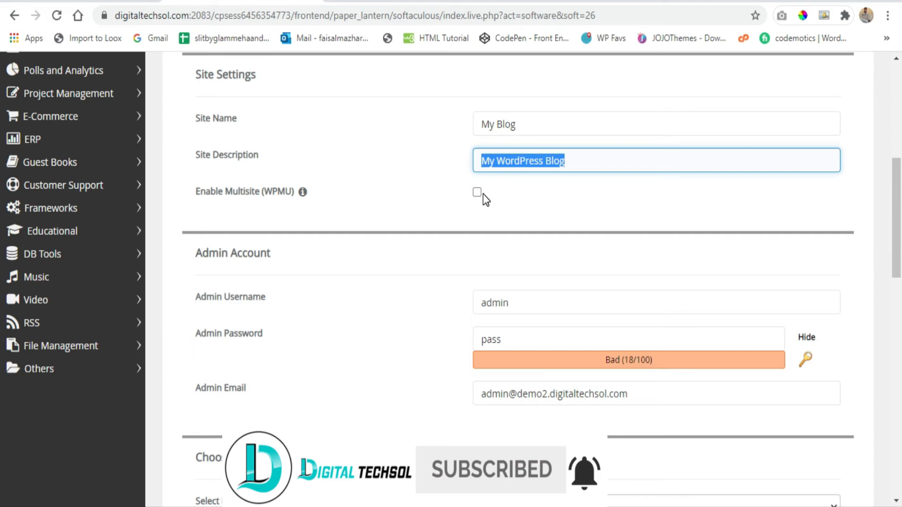
- Set the Admin Username to administrator and enter a new Admin Password
scroll(416, 216, down, 3)
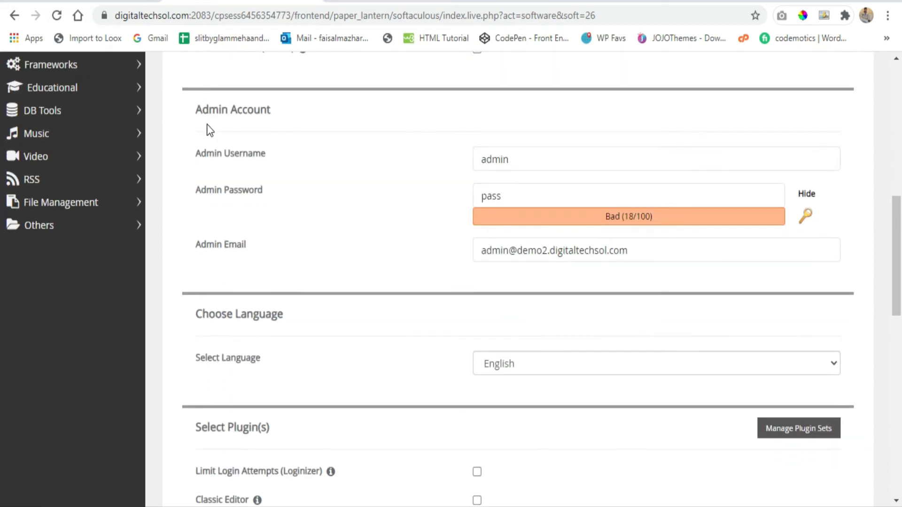
click(516, 159)
click(515, 191)
click(515, 191)
double_click(515, 191)
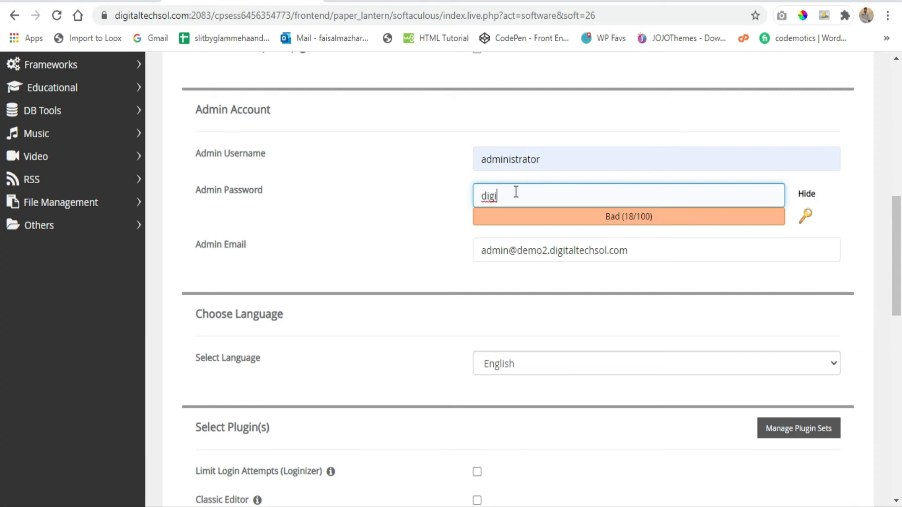
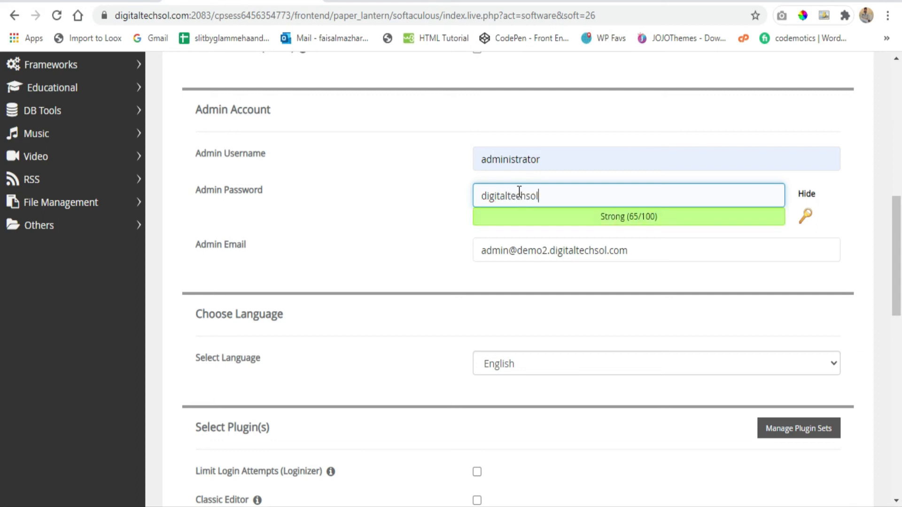
click(408, 208)
- Replace the part before the @ sign in the Admin Email with info
click(480, 249)
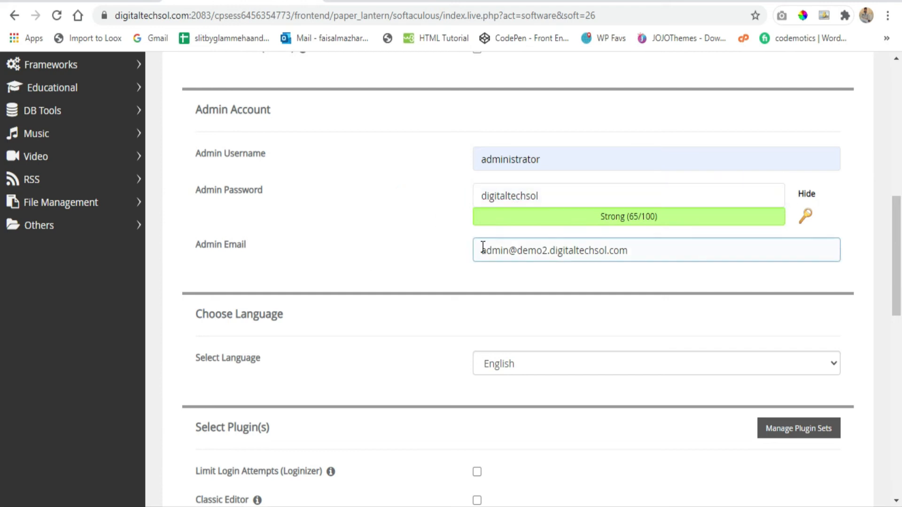
double_click(507, 254)
key(BackSpace)
text(info)
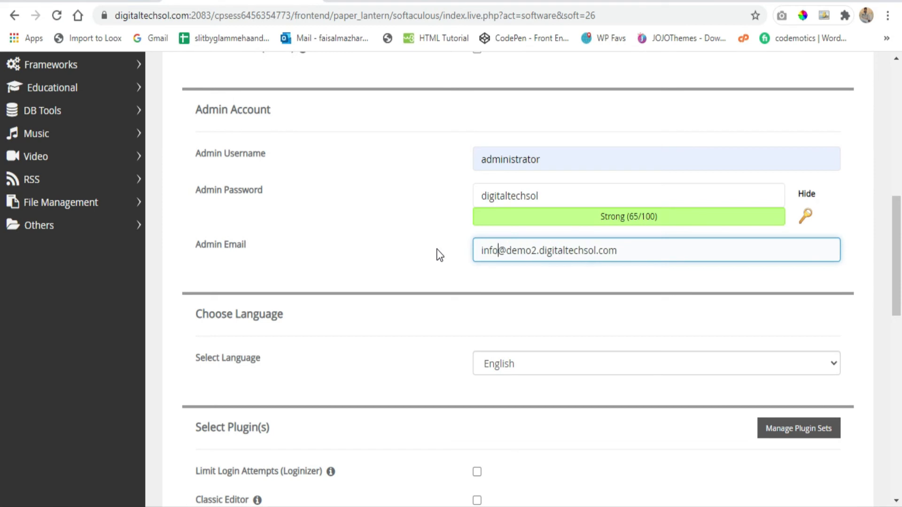
click(436, 250)
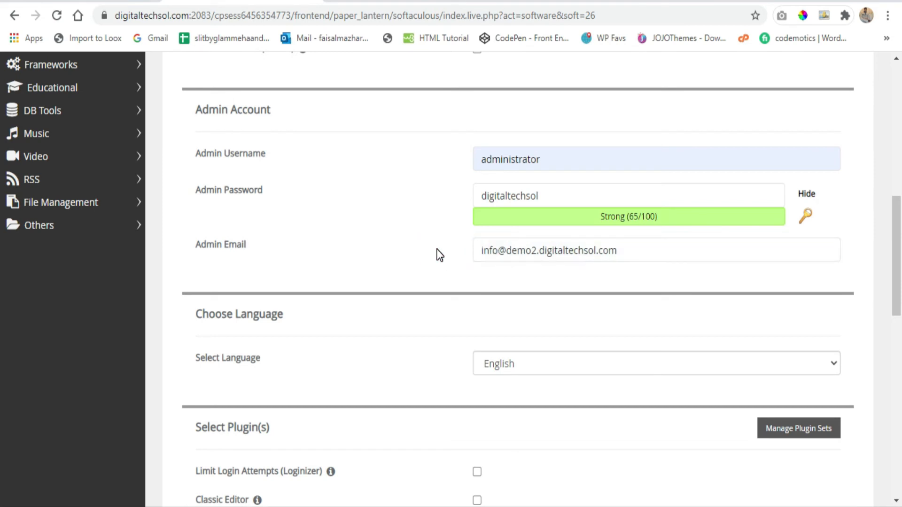
click(552, 250)
drag(649, 258, 456, 240)
click(399, 244)
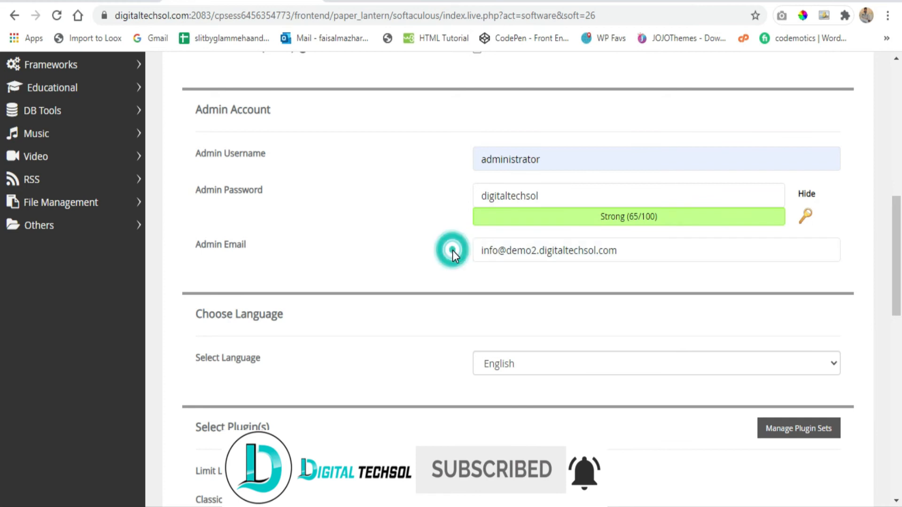
- Enable the Limit Login Attempts (Loginizer) and Classic Editor plugins, and expand the Advanced Options
scroll(455, 250, down, 1)
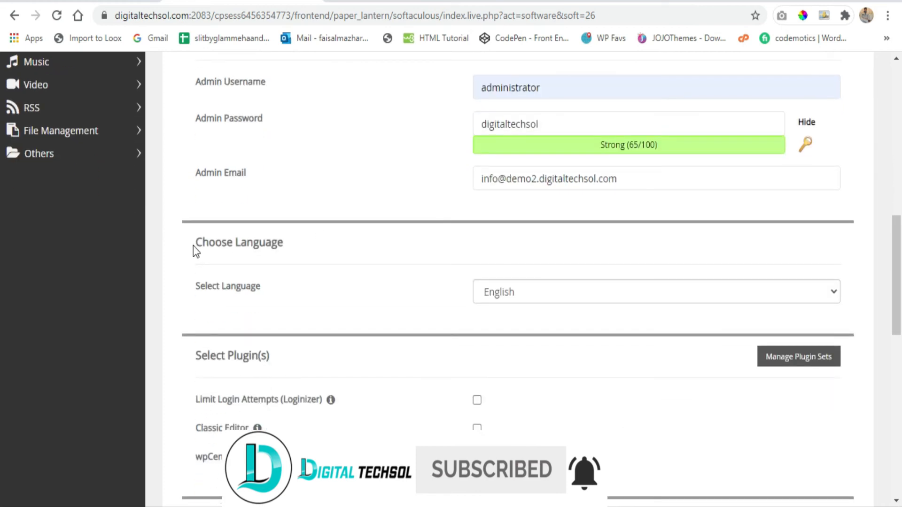
drag(199, 242, 344, 253)
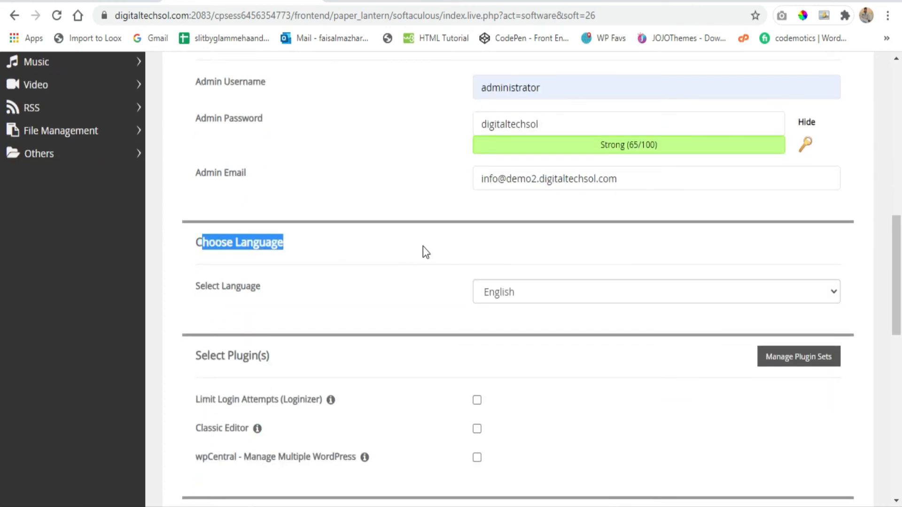
scroll(422, 246, down, 1)
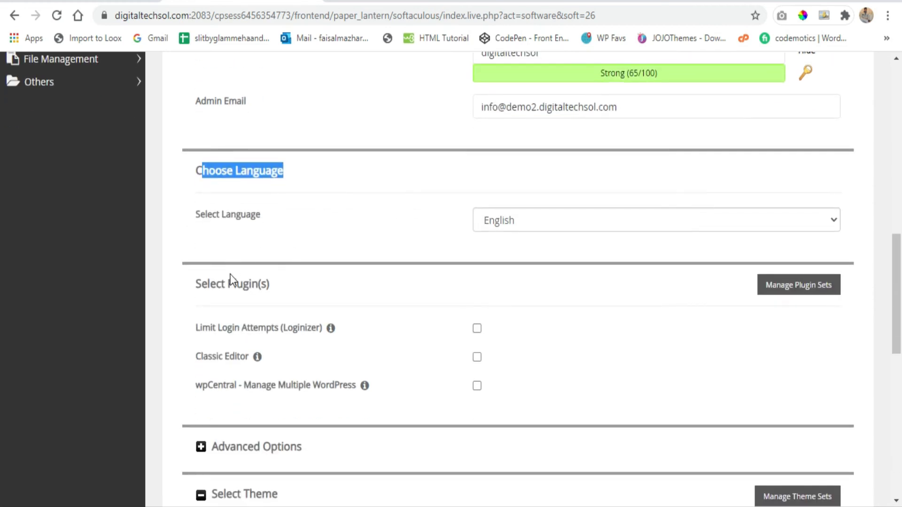
mouse_move(331, 327)
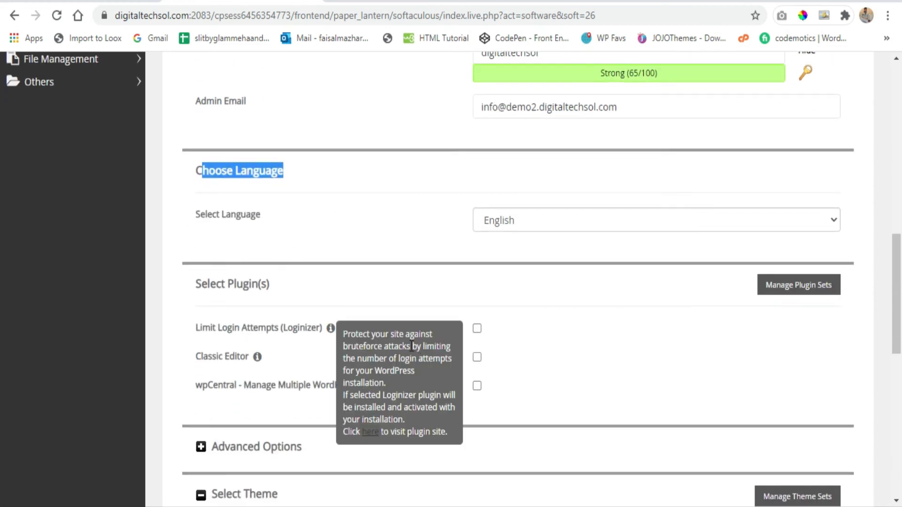
scroll(411, 346, down, 1)
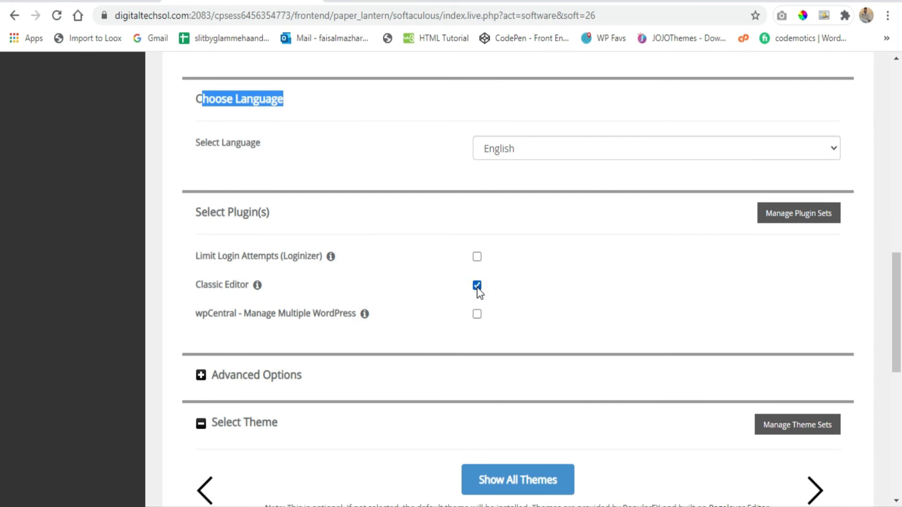
click(476, 256)
scroll(477, 258, down, 2)
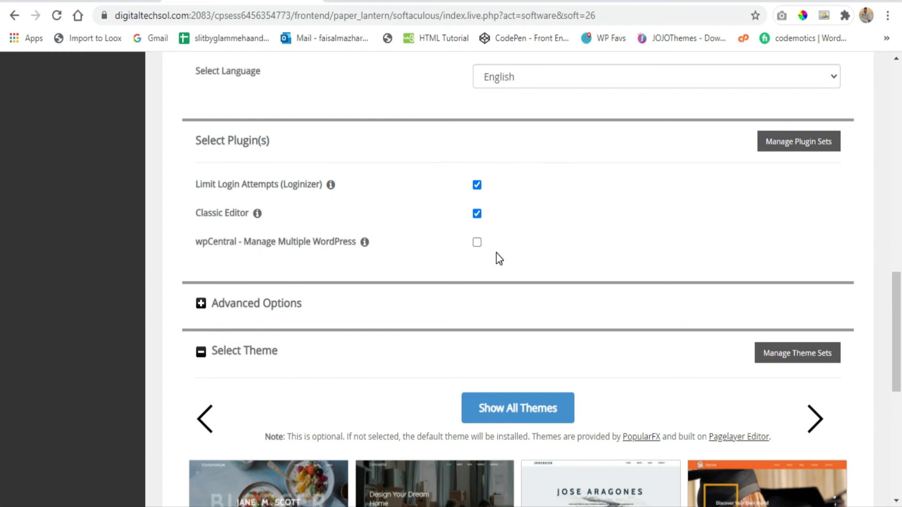
click(201, 306)
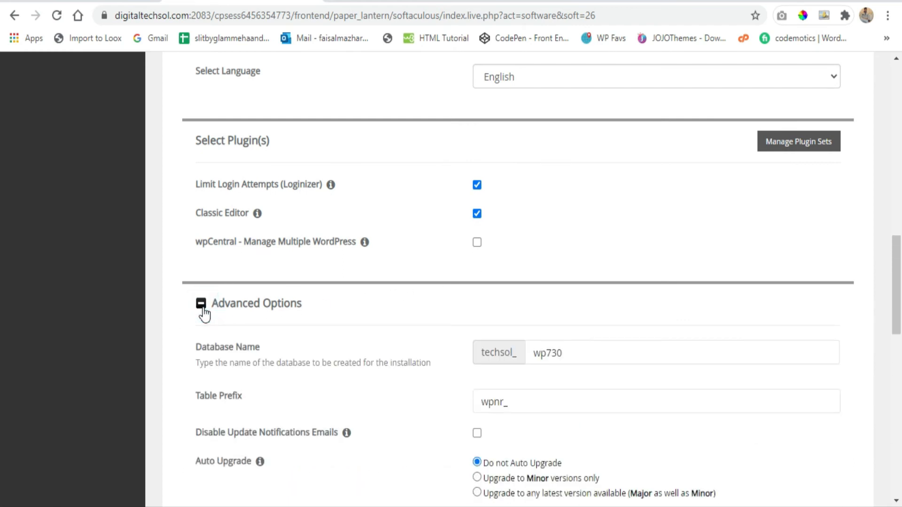
- Set the Database Name in the Advanced Options to demo2
scroll(241, 366, down, 1)
scroll(241, 366, down, 3)
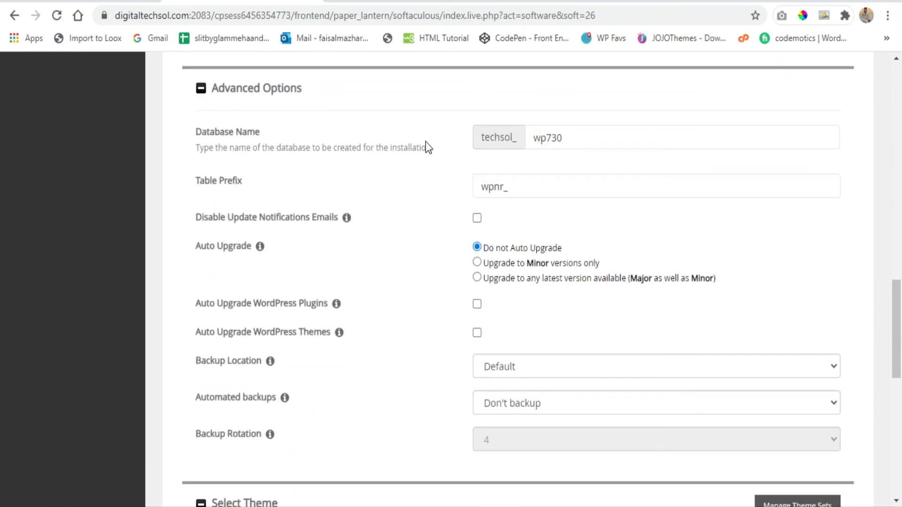
click(557, 138)
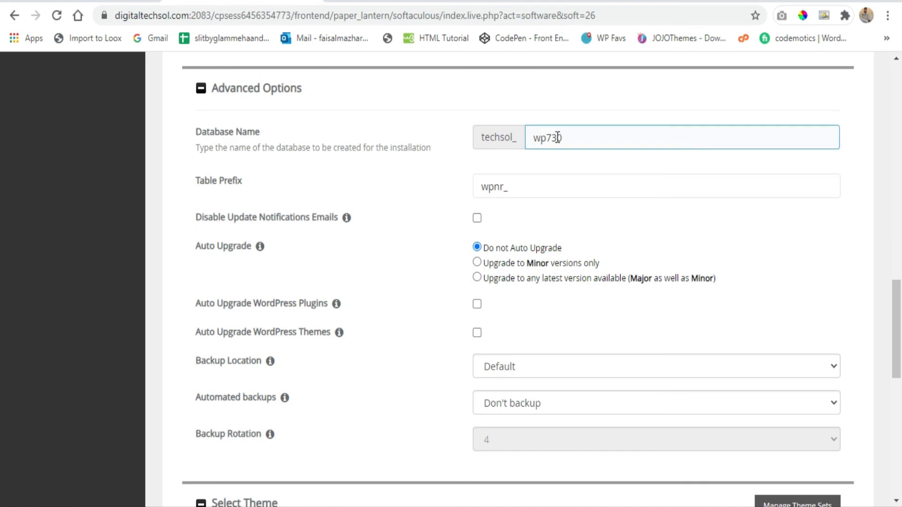
drag(536, 140, 635, 140)
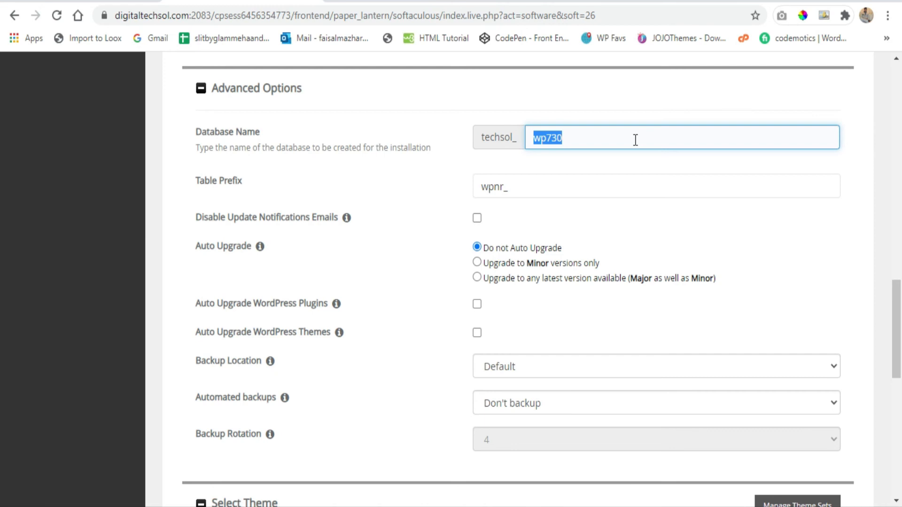
text(demo)
key(BackSpace)
text(2)
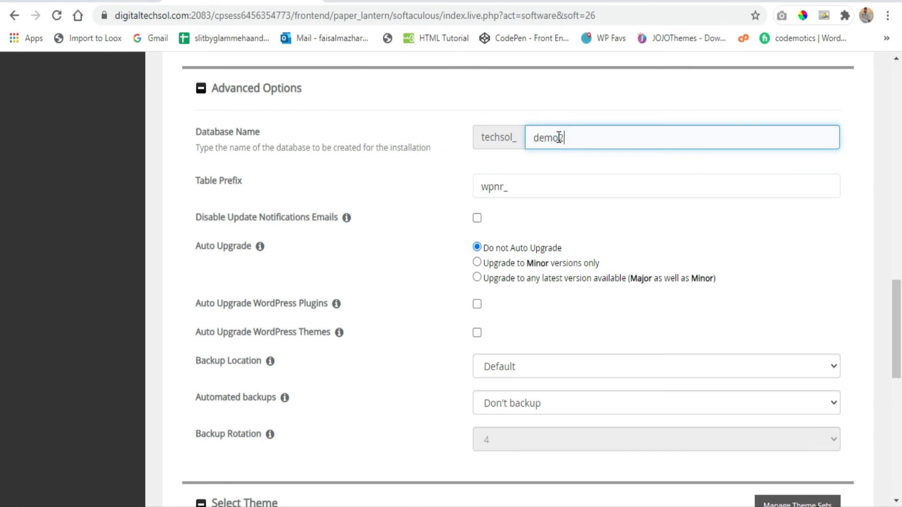
click(511, 190)
drag(506, 189, 481, 195)
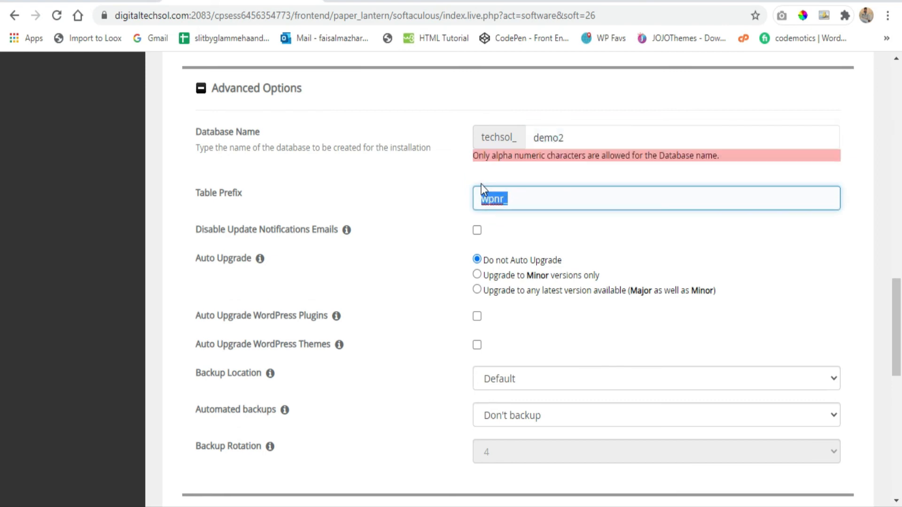
click(433, 192)
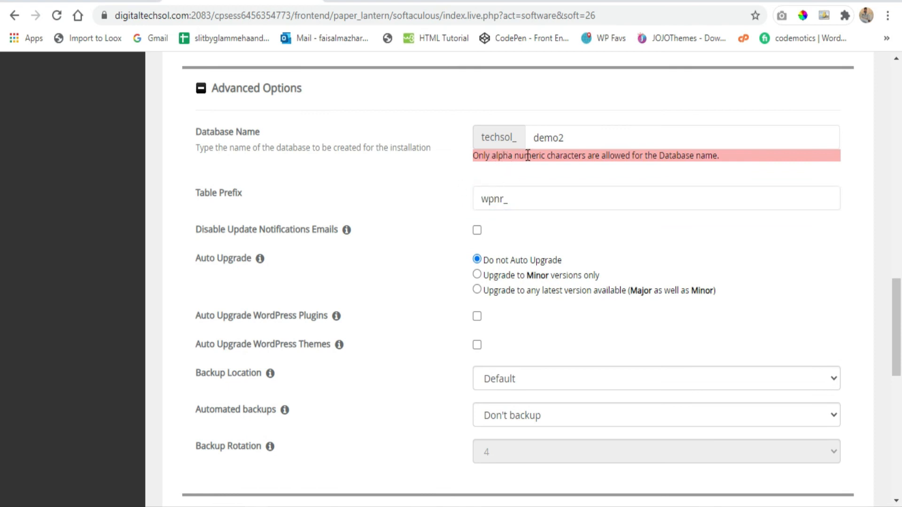
- Replace the editable part of the Database Name with 22
click(587, 142)
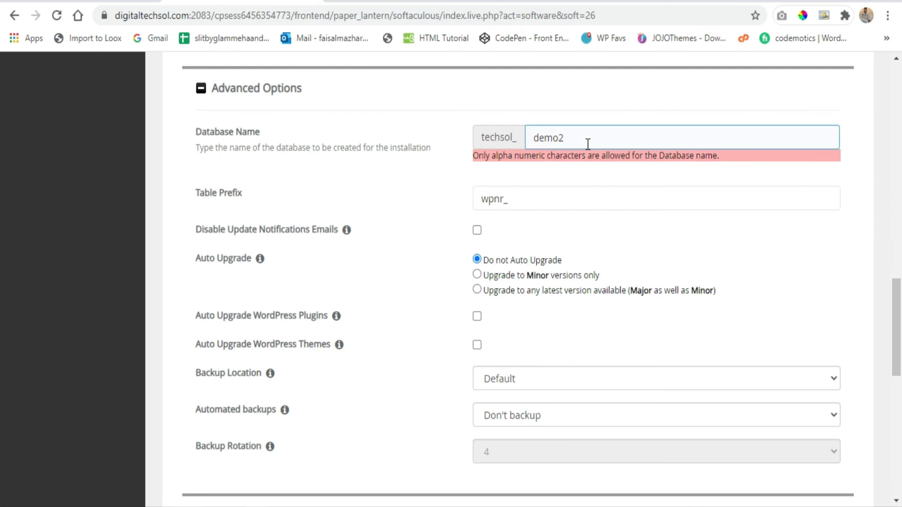
double_click(585, 135)
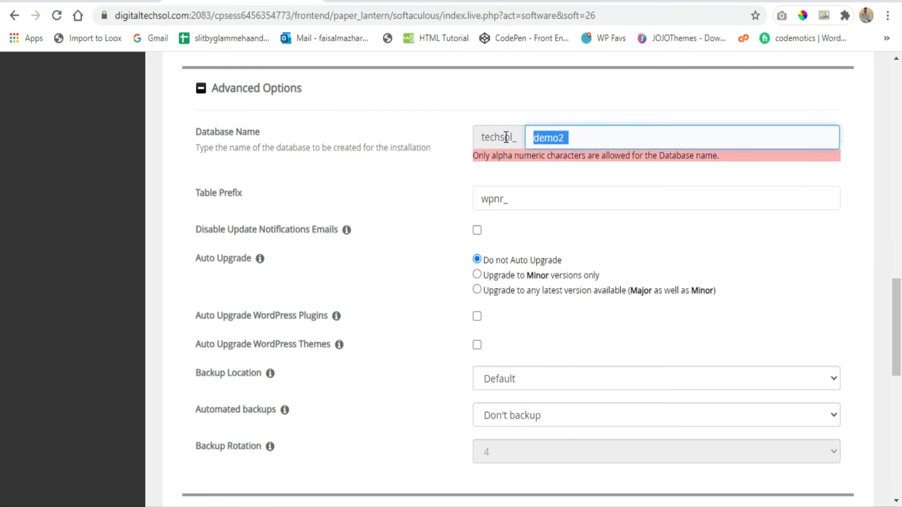
text(22)
click(449, 191)
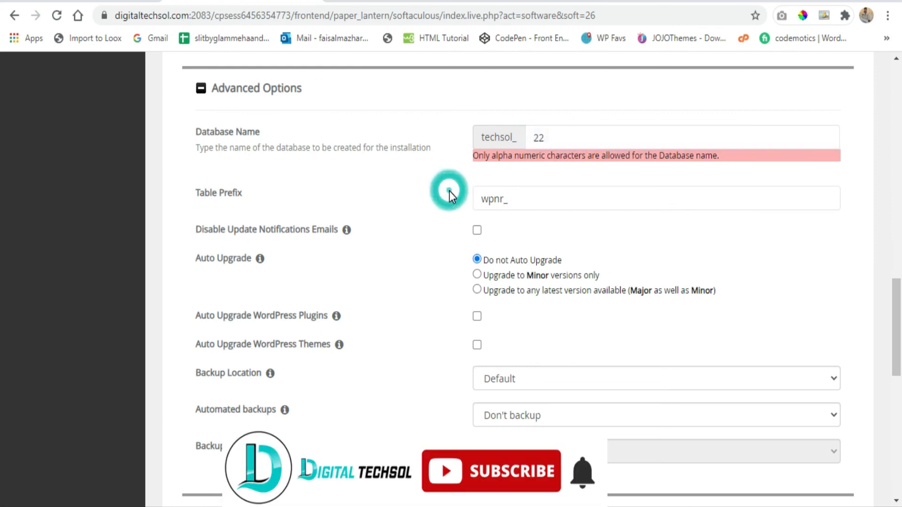
click(467, 155)
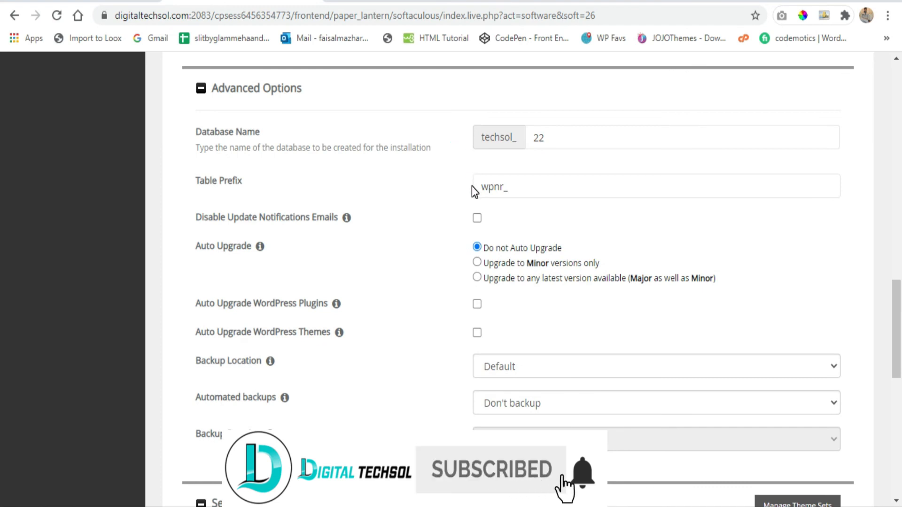
double_click(552, 136)
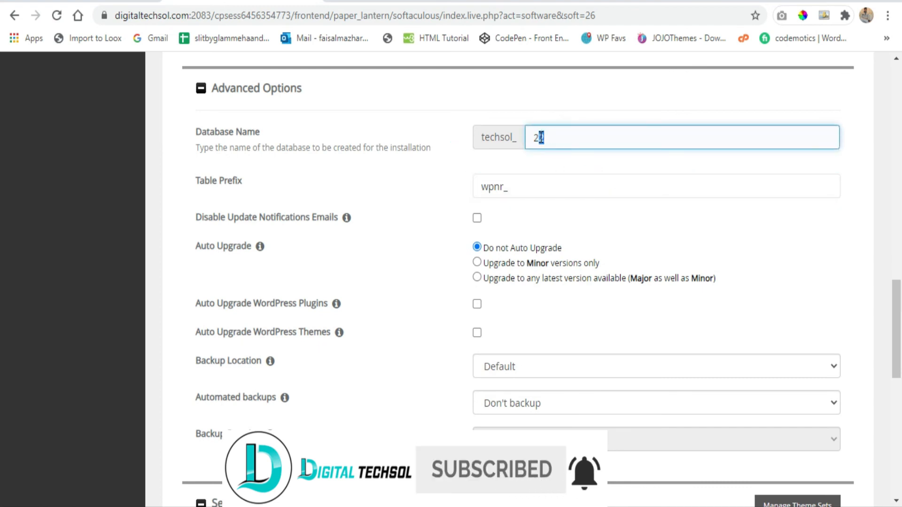
click(517, 140)
drag(547, 133, 533, 136)
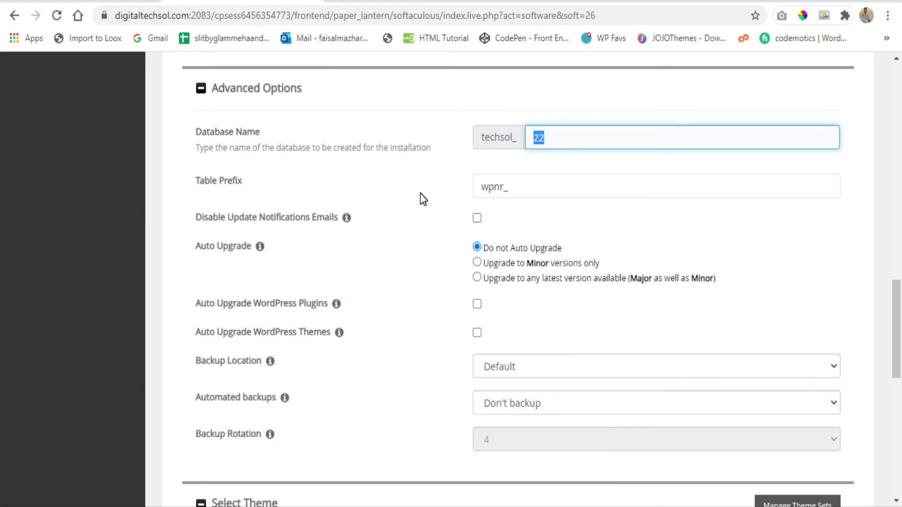
- Clear the Table Prefix
double_click(534, 186)
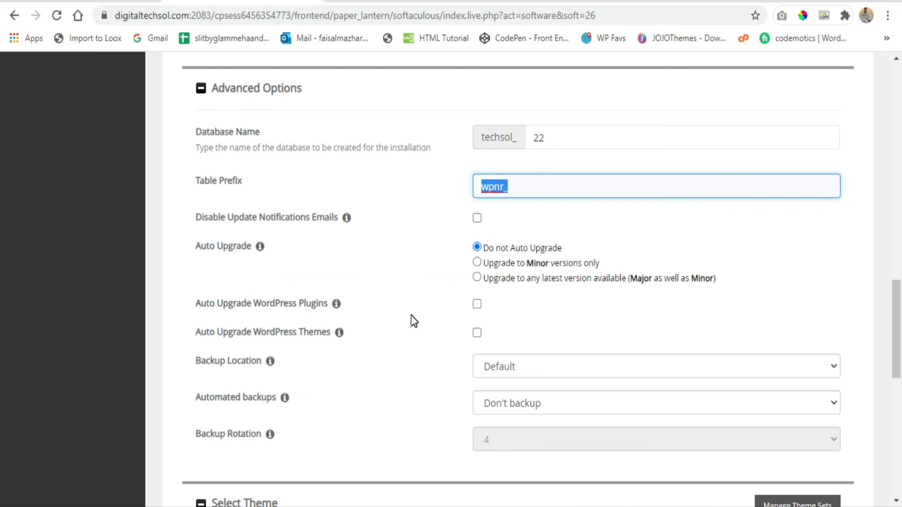
key(BackSpace)
- Look over the optional themes and start the WordPress installation without selecting one
scroll(490, 202, down, 3)
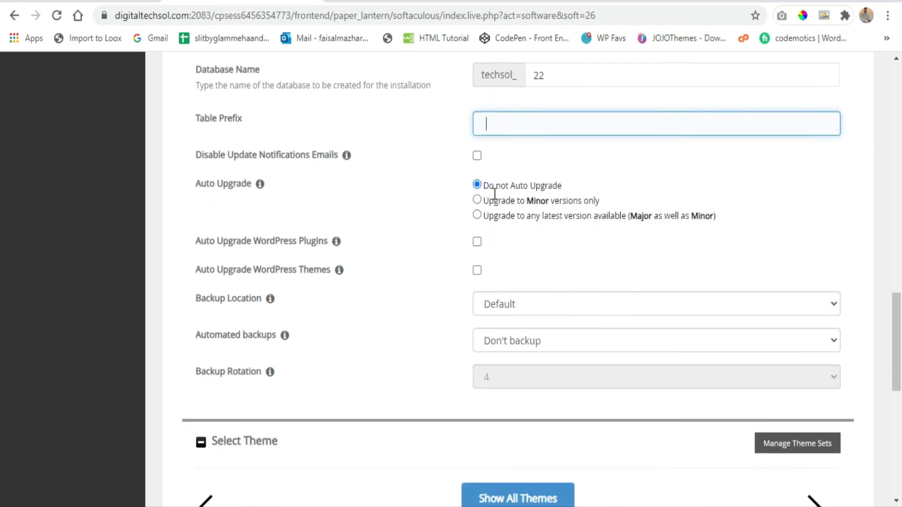
scroll(316, 268, down, 8)
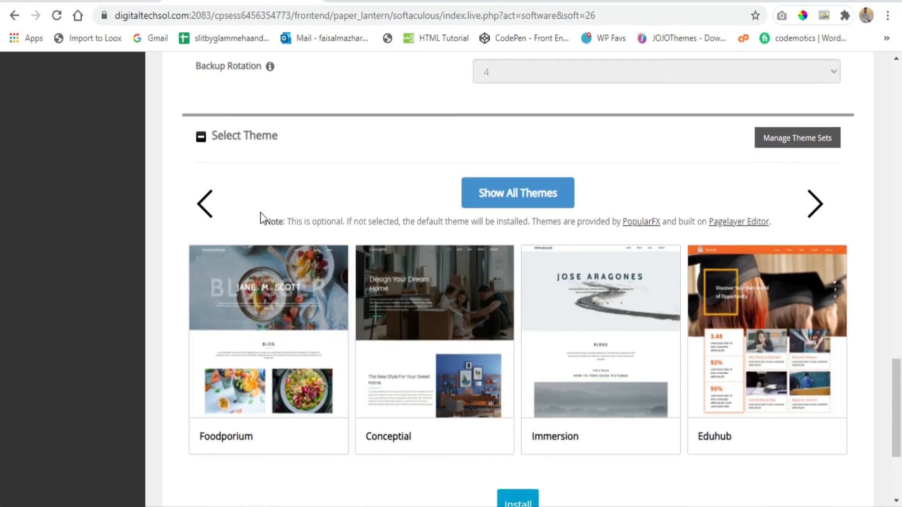
scroll(261, 213, down, 1)
scroll(263, 221, up, 3)
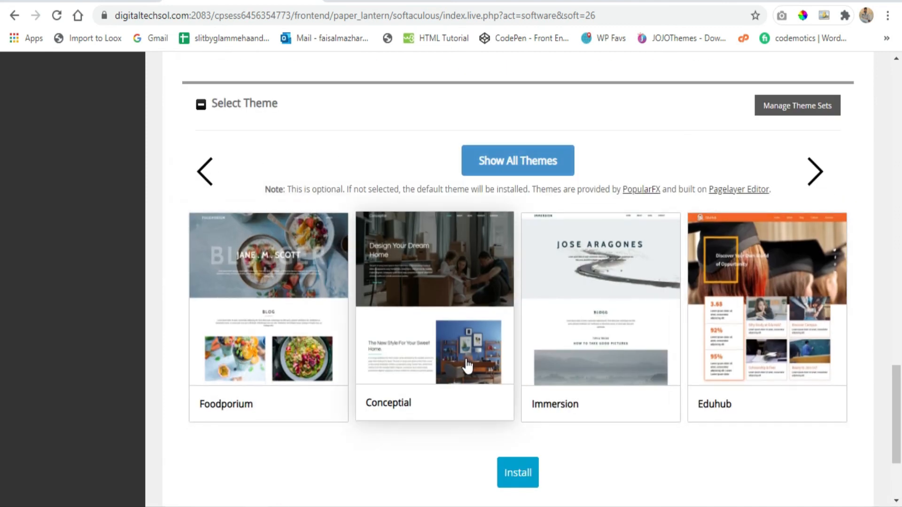
scroll(353, 343, down, 3)
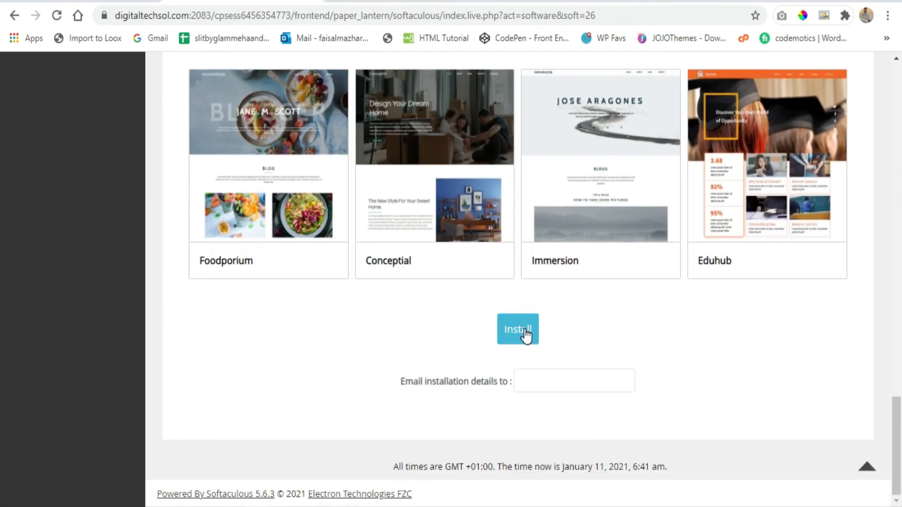
click(524, 331)
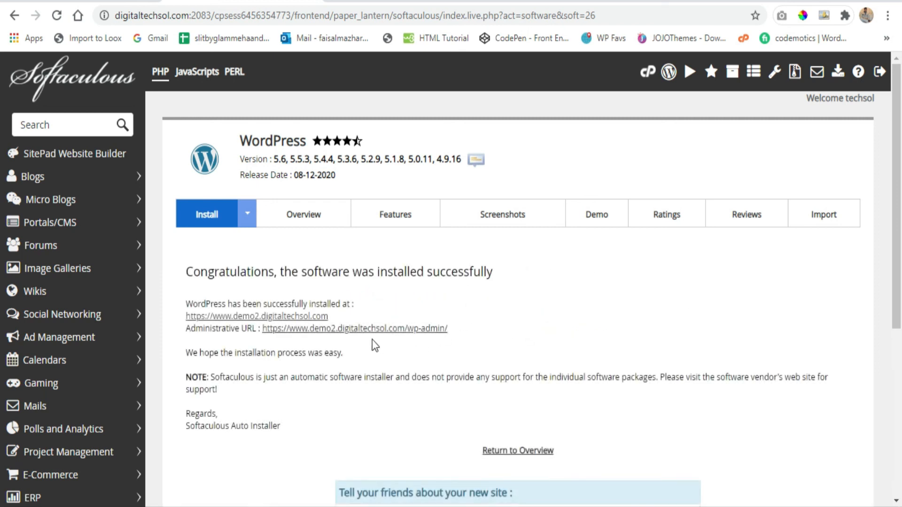
- Open the Administrative URL of the new WordPress site from the installation result page
scroll(372, 339, down, 3)
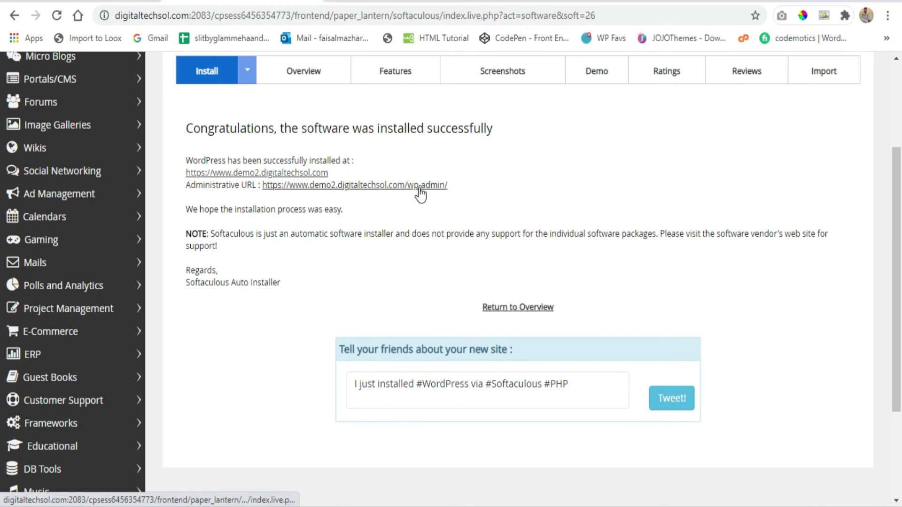
click(403, 189)
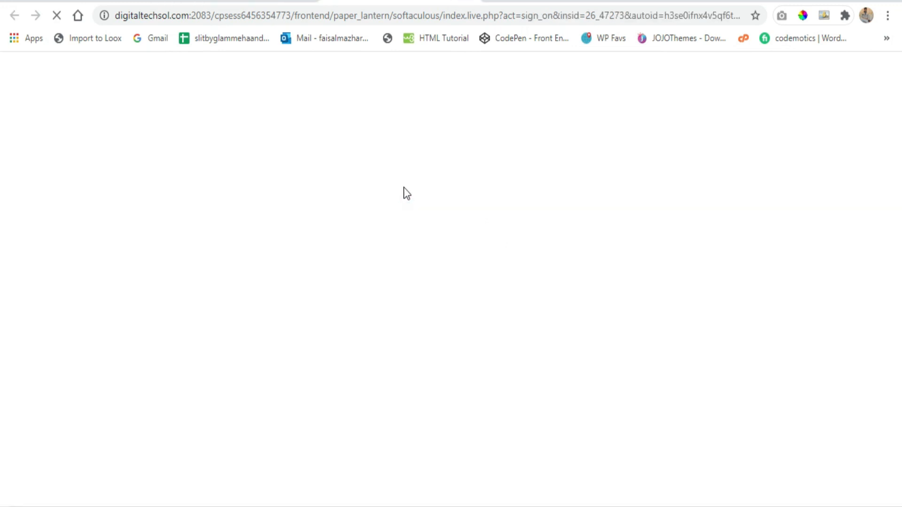